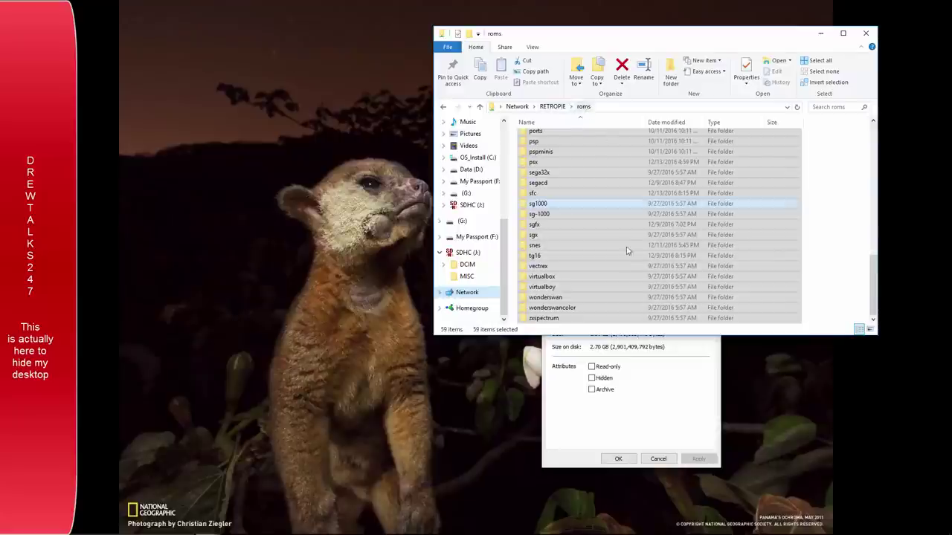
Step: Examine the selected system folders in the roms share and check their combined size on disk in the properties
{"action": "scroll", "coordinate": [629, 262], "scroll_direction": "up", "scroll_amount": 9}
{"action": "scroll", "coordinate": [618, 223], "scroll_direction": "up", "scroll_amount": 4}
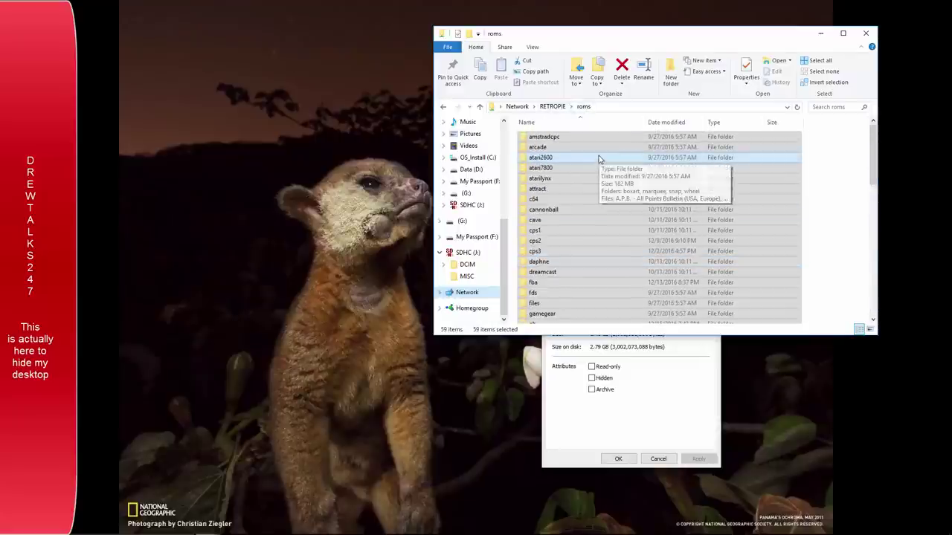
{"action": "scroll", "coordinate": [611, 232], "scroll_direction": "down", "scroll_amount": 4}
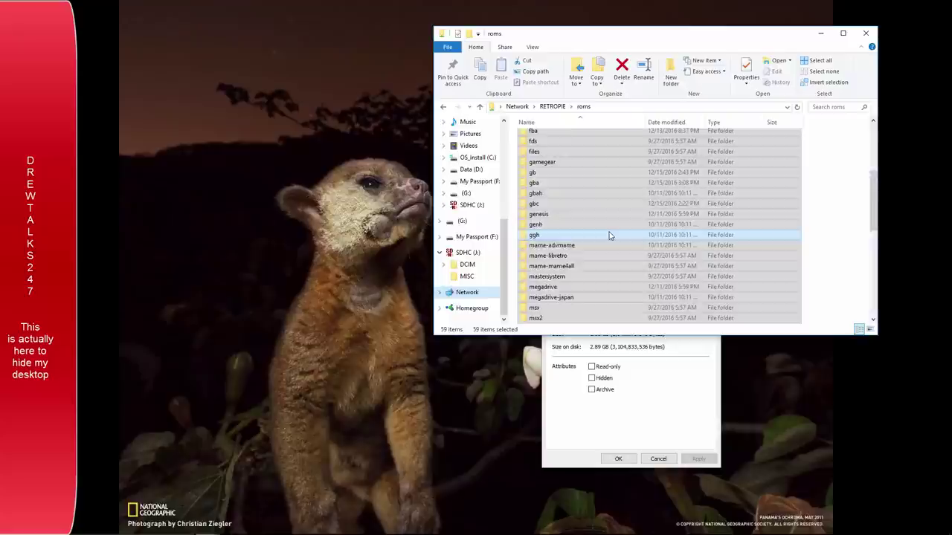
{"action": "scroll", "coordinate": [608, 235], "scroll_direction": "up", "scroll_amount": 5}
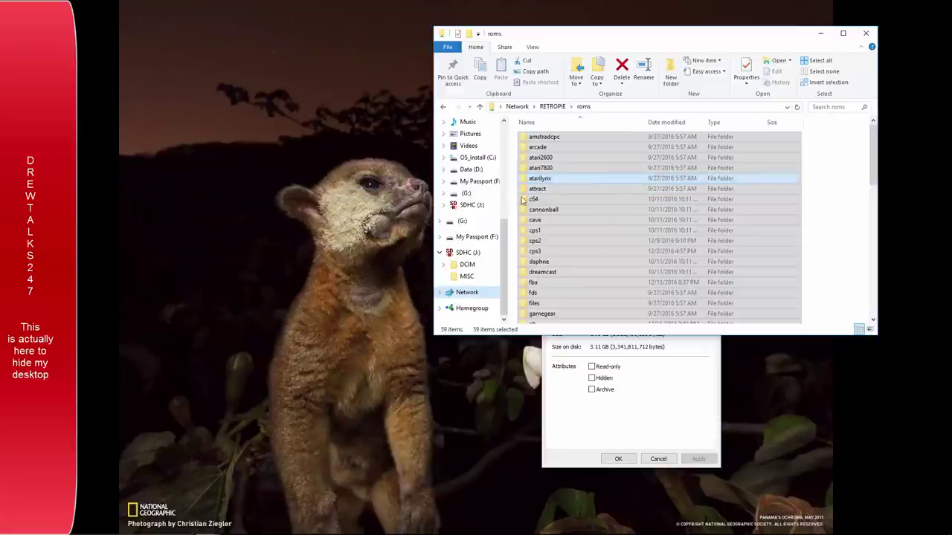
{"action": "scroll", "coordinate": [533, 203], "scroll_direction": "down", "scroll_amount": 3}
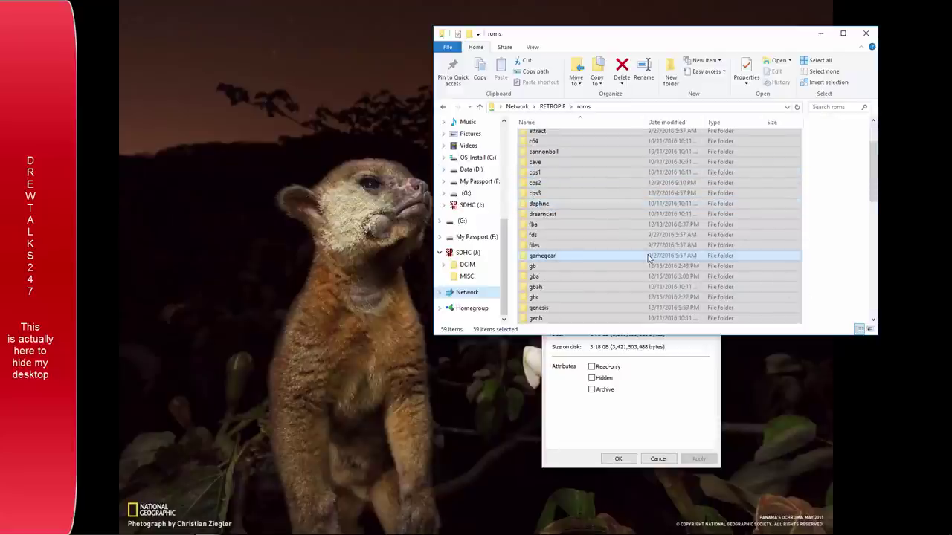
{"action": "scroll", "coordinate": [649, 257], "scroll_direction": "down", "scroll_amount": 4}
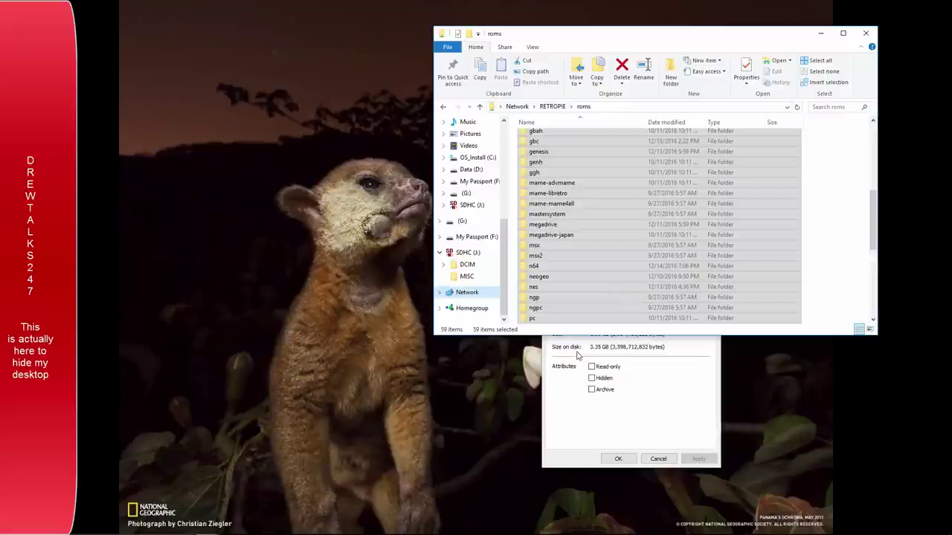
{"action": "scroll", "coordinate": [620, 182], "scroll_direction": "up", "scroll_amount": 5}
{"action": "scroll", "coordinate": [619, 182], "scroll_direction": "up", "scroll_amount": 1}
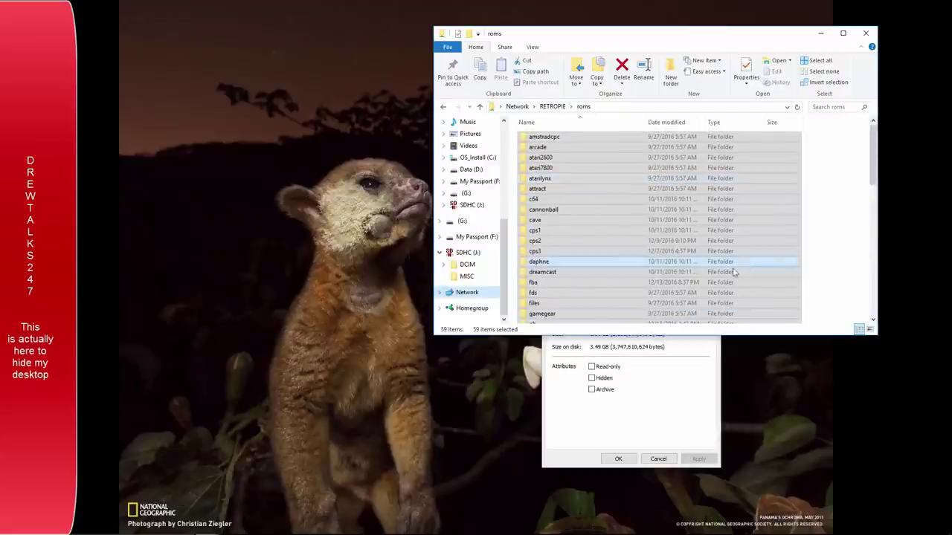
{"action": "left_click", "coordinate": [691, 347]}
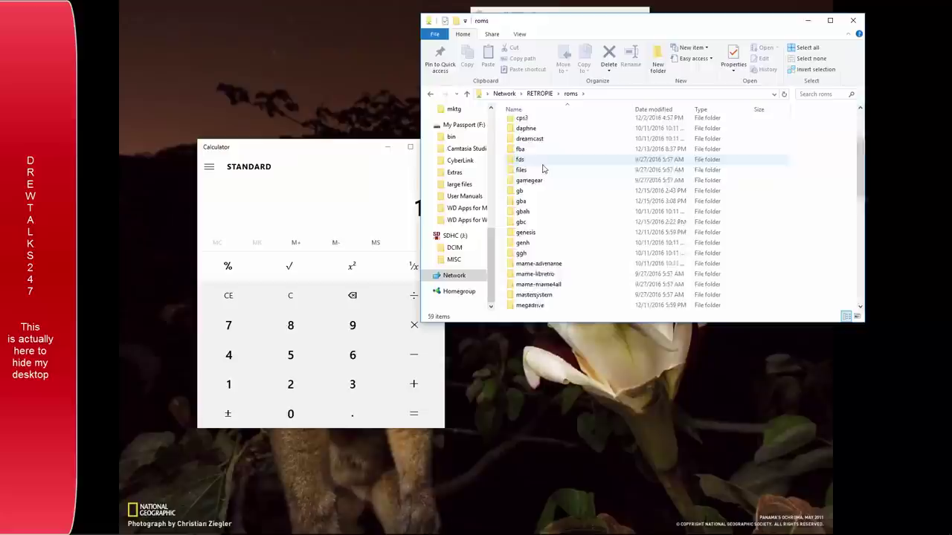
Step: Open the snes folder inside roms, select all its game archives and review the list back to its beginning
{"action": "scroll", "coordinate": [550, 215], "scroll_direction": "down", "scroll_amount": 5}
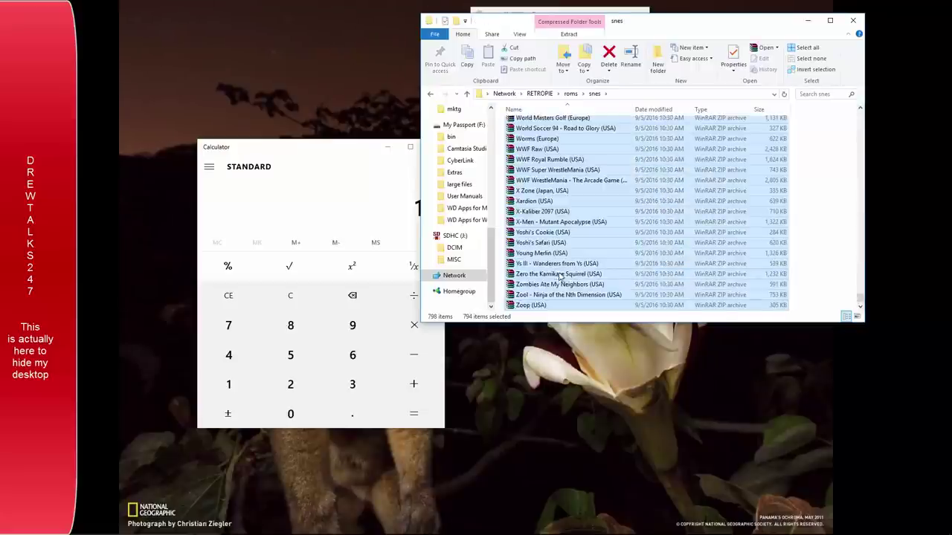
{"action": "scroll", "coordinate": [560, 277], "scroll_direction": "up", "scroll_amount": 20}
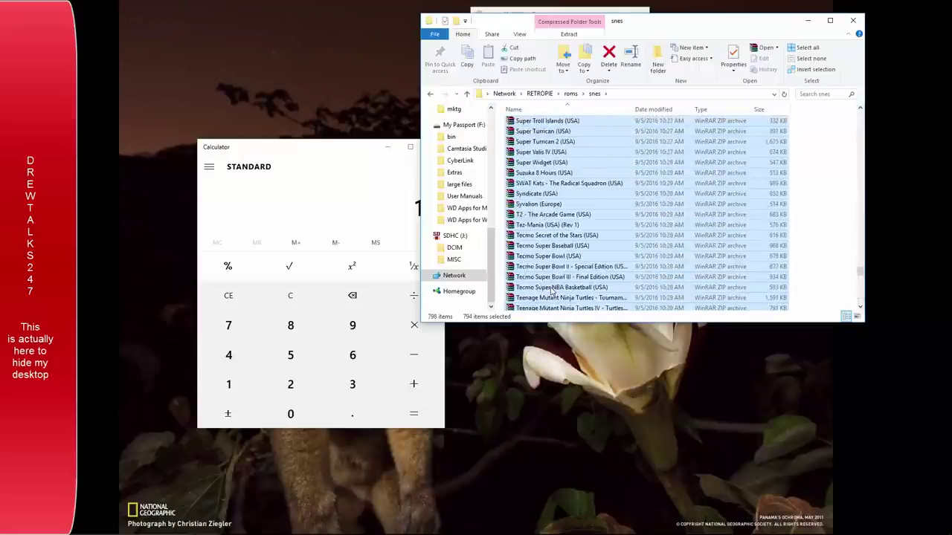
{"action": "scroll", "coordinate": [860, 257], "scroll_direction": "up", "scroll_amount": 15}
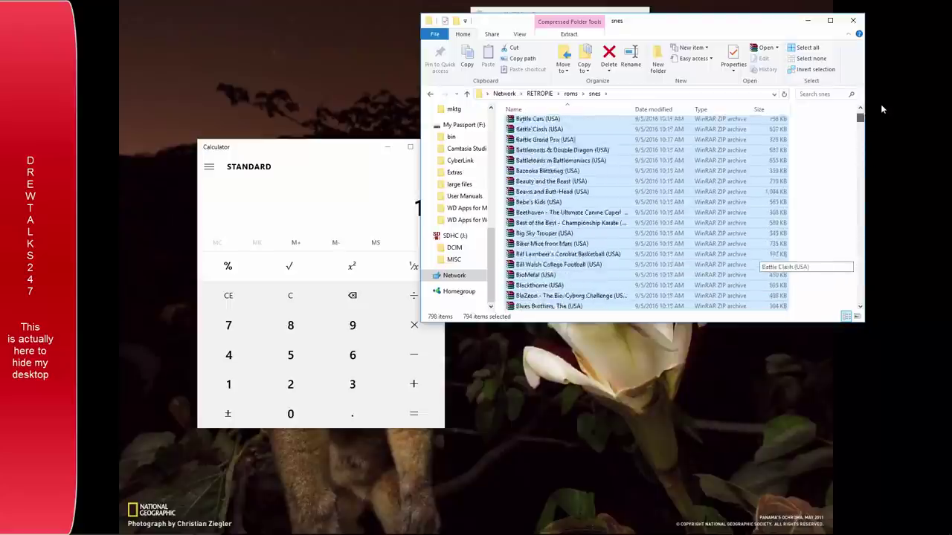
{"action": "left_click_drag", "start_coordinate": [860, 260], "coordinate": [860, 113]}
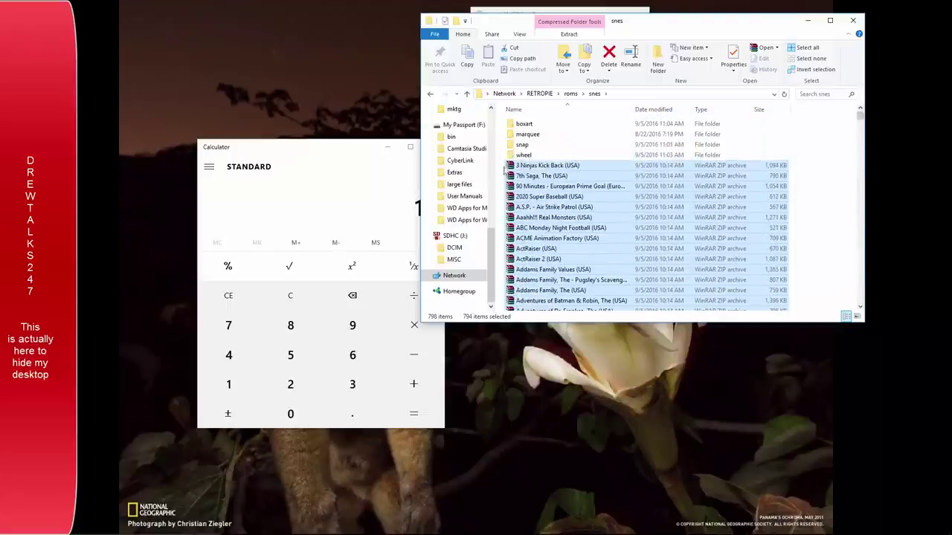
Step: Check the size of the snap folder inside snes in its properties, and close them
{"action": "left_click", "coordinate": [518, 148]}
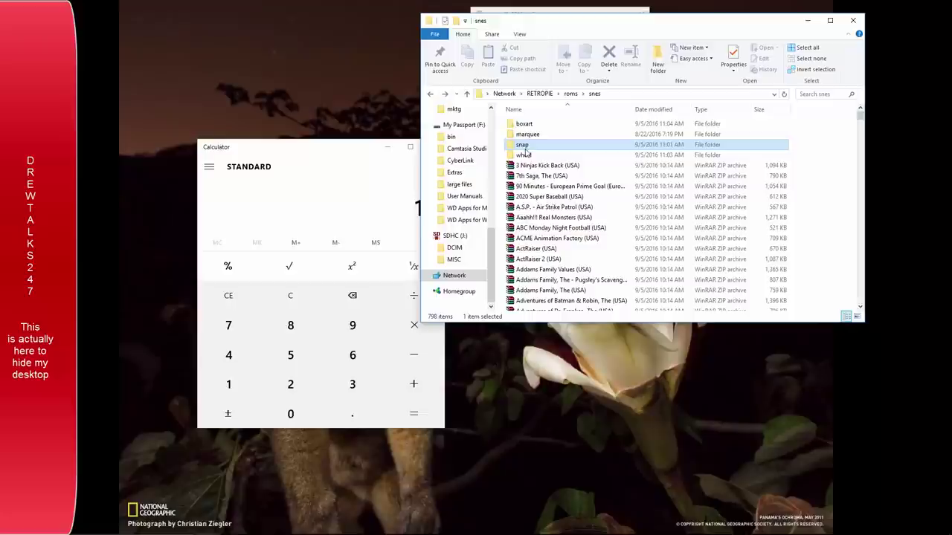
{"action": "right_click", "coordinate": [522, 147]}
{"action": "left_click", "coordinate": [553, 415]}
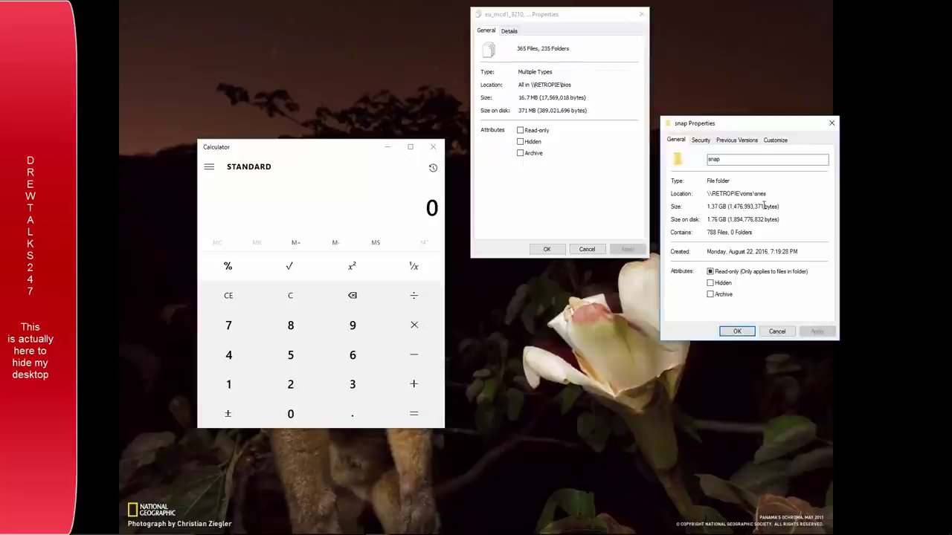
{"action": "left_click_drag", "start_coordinate": [710, 211], "coordinate": [748, 211]}
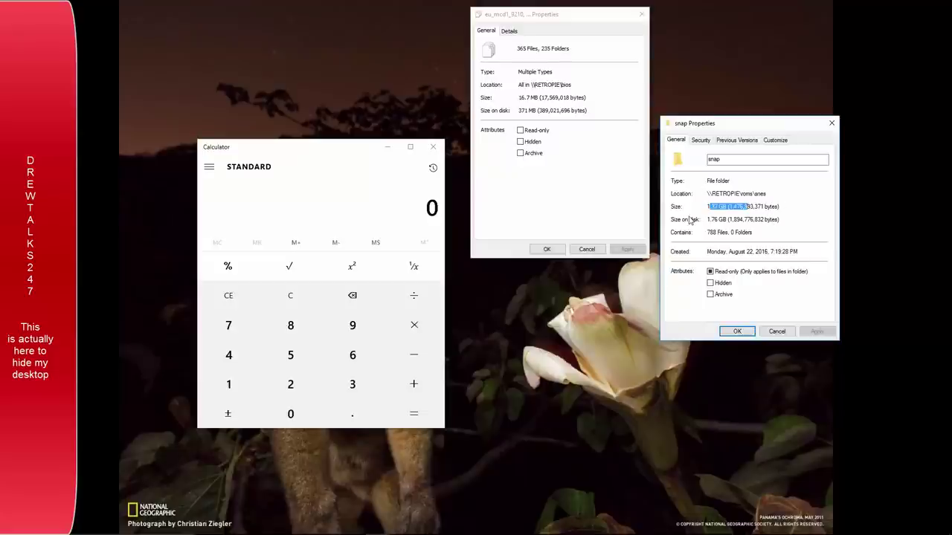
{"action": "left_click", "coordinate": [236, 296]}
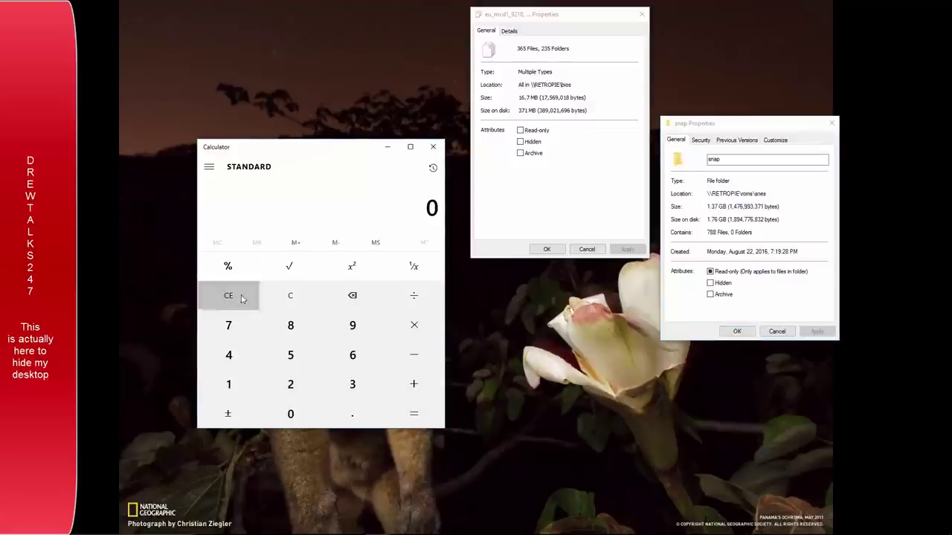
{"action": "left_click", "coordinate": [777, 331]}
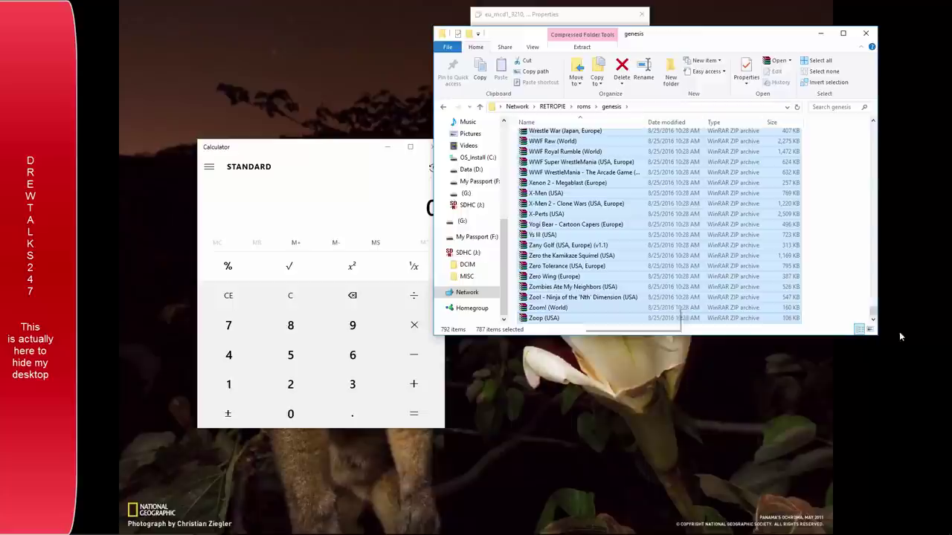
Step: Display the properties of the snap folder inside genesis, and close the bios files' properties after checking their size
{"action": "scroll", "coordinate": [761, 131], "scroll_direction": "up", "scroll_amount": 10}
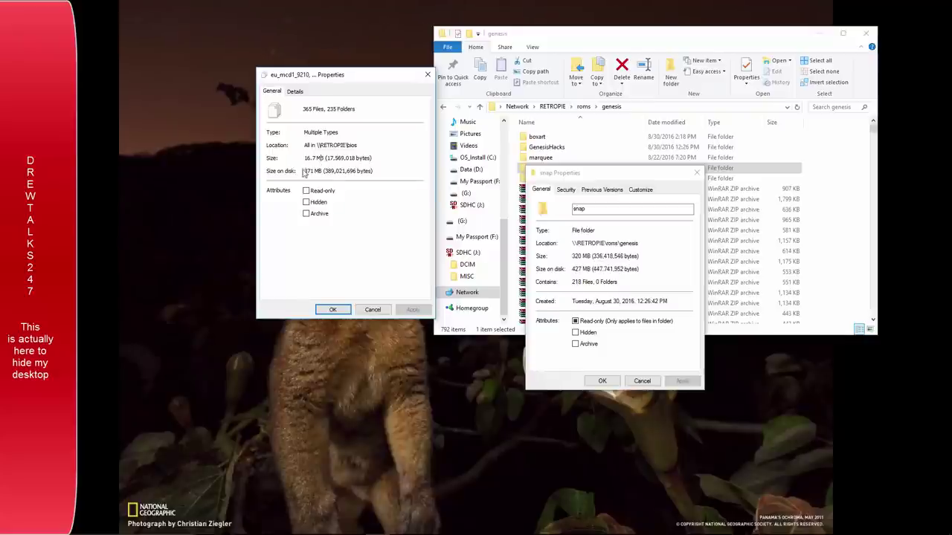
{"action": "left_click_drag", "start_coordinate": [304, 159], "coordinate": [331, 159]}
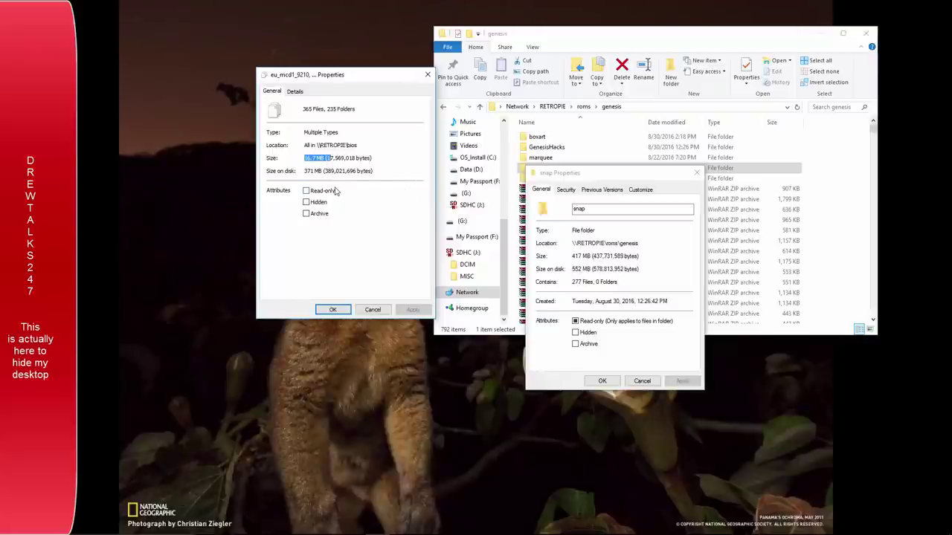
{"action": "left_click", "coordinate": [373, 309]}
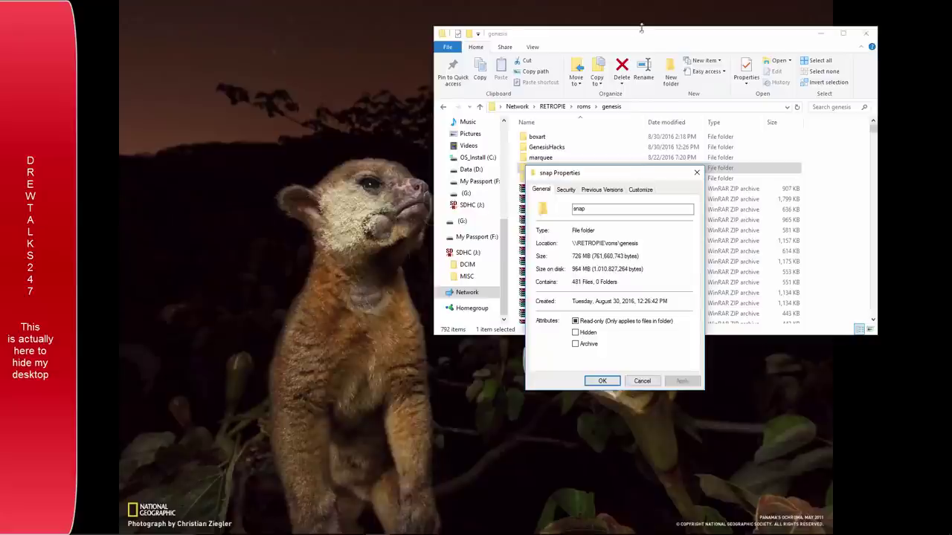
{"action": "left_click_drag", "start_coordinate": [592, 176], "coordinate": [323, 110]}
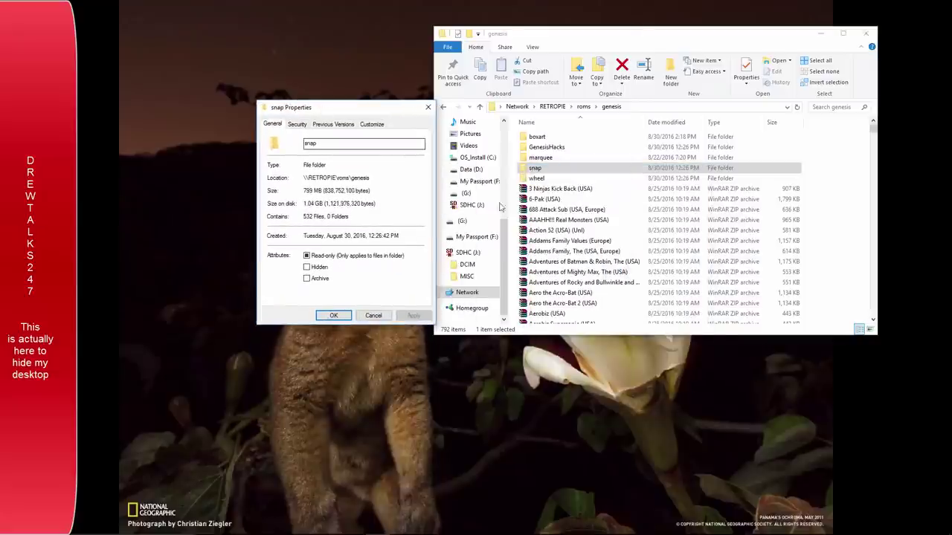
Step: Select all game archives in the genesis folder, from 3 Ninjas Kick Back to Zoop, and display their combined properties
{"action": "left_click", "coordinate": [573, 192]}
{"action": "scroll", "coordinate": [576, 193], "scroll_direction": "down", "scroll_amount": 5}
{"action": "scroll", "coordinate": [577, 194], "scroll_direction": "down", "scroll_amount": 20}
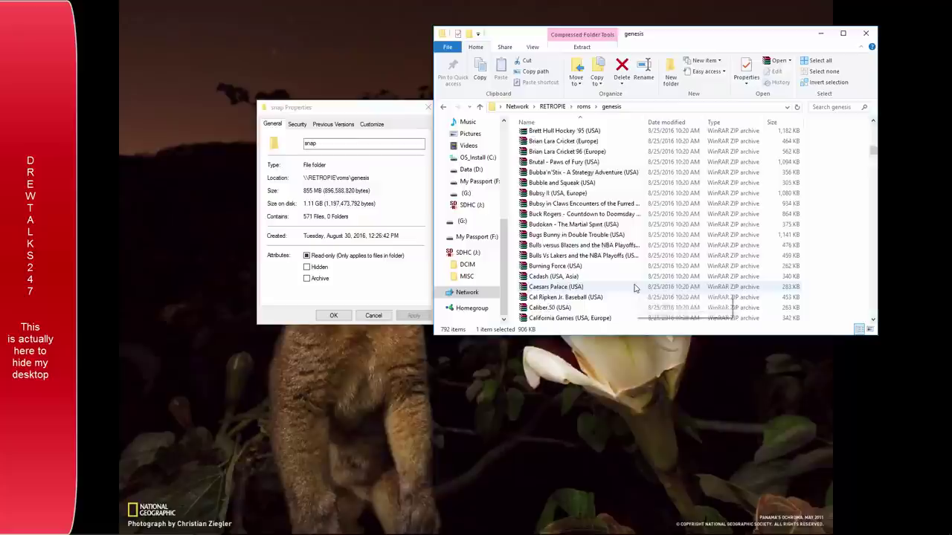
{"action": "left_click_drag", "start_coordinate": [874, 164], "coordinate": [880, 330]}
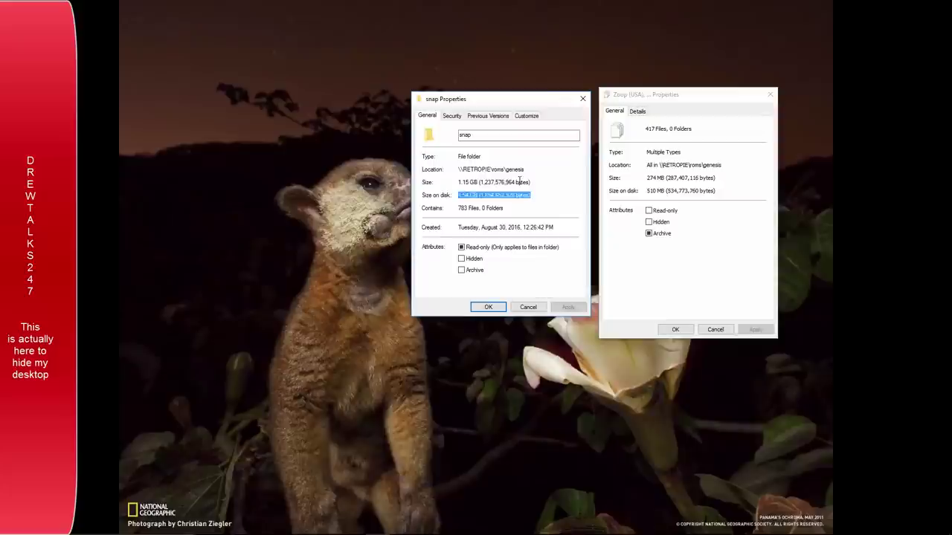
Step: Compare the size of the genesis snap folder with the combined size of the genesis game archives in their properties
{"action": "left_click_drag", "start_coordinate": [519, 181], "coordinate": [515, 182]}
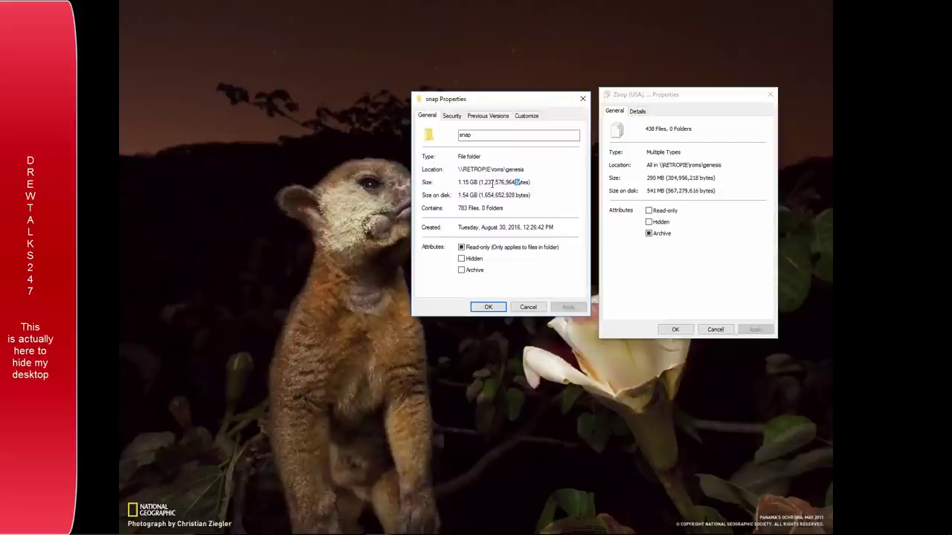
{"action": "left_click_drag", "start_coordinate": [497, 103], "coordinate": [473, 67]}
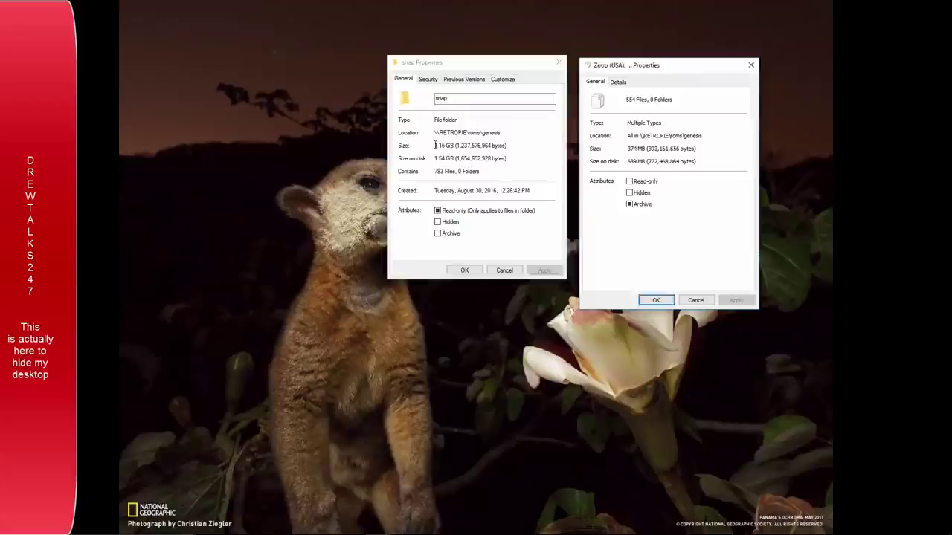
{"action": "left_click_drag", "start_coordinate": [435, 146], "coordinate": [459, 146]}
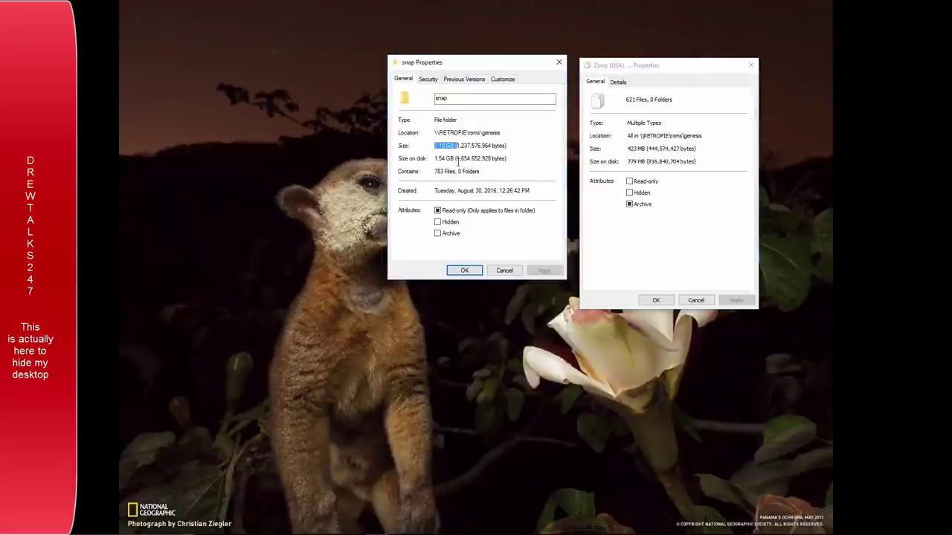
{"action": "left_click", "coordinate": [636, 66]}
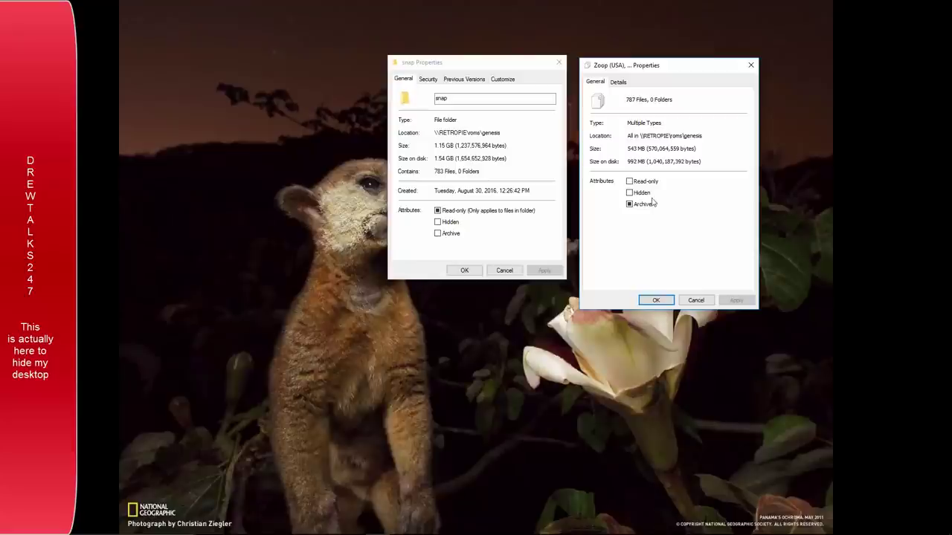
{"action": "left_click_drag", "start_coordinate": [630, 149], "coordinate": [649, 150]}
{"action": "left_click", "coordinate": [650, 150]}
{"action": "left_click_drag", "start_coordinate": [435, 146], "coordinate": [466, 140]}
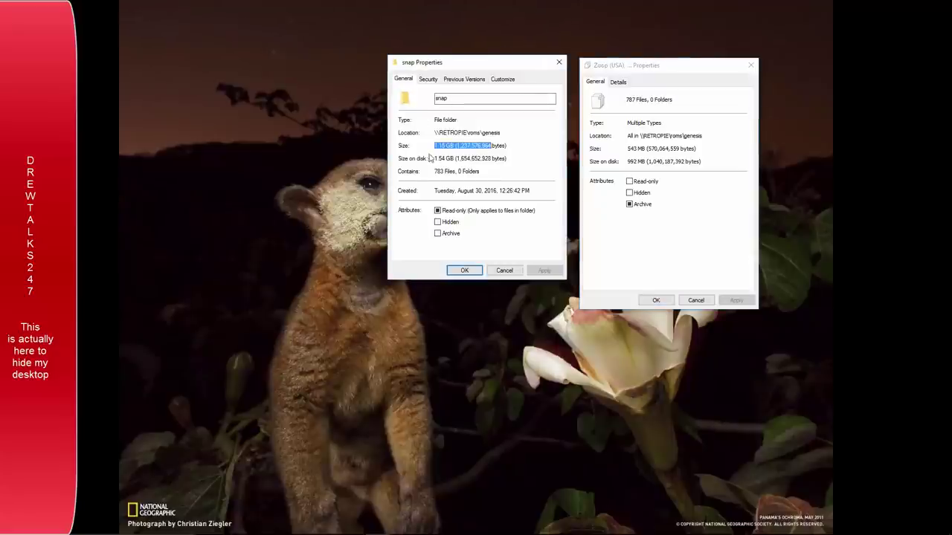